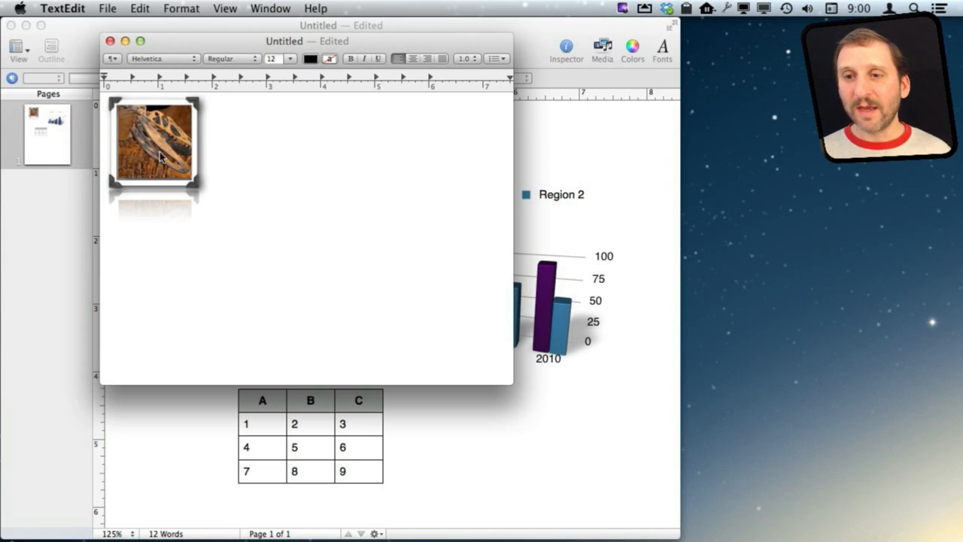
Select the pasted framed dinosaur photo in the TextEdit document and copy it
key(Left)
key(shift+Right)
key(super+c)
Paste the photo copy from TextEdit into Pages and drag it beside the original
click(569, 136)
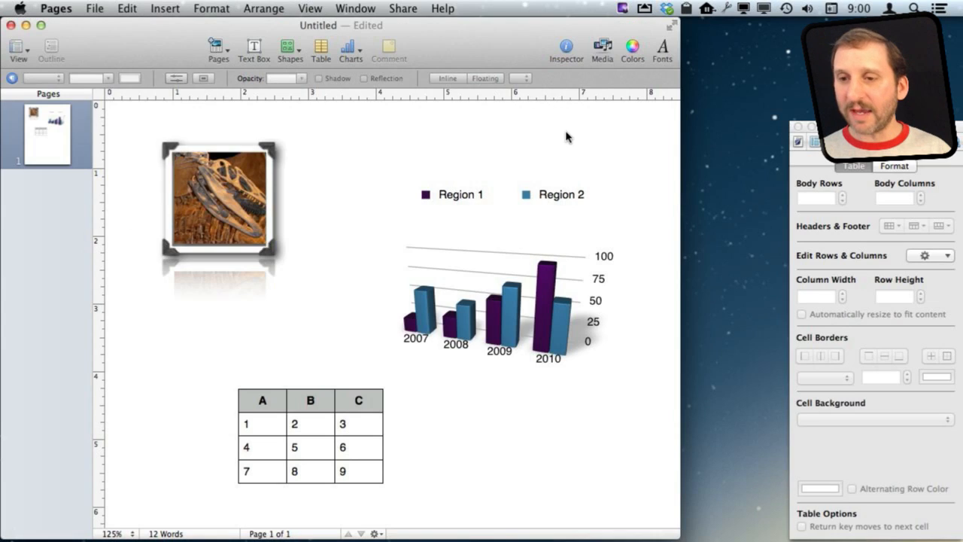
key(super+v)
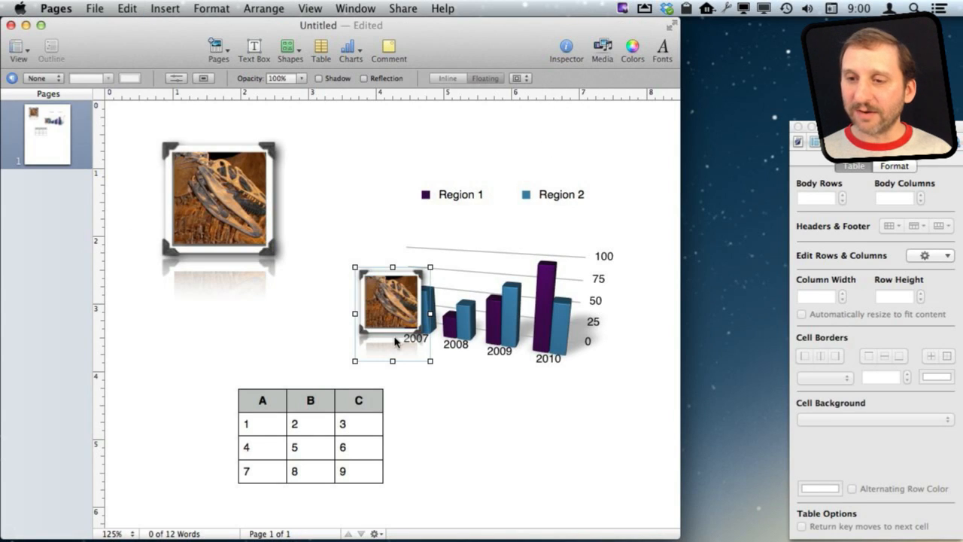
drag(389, 314, 332, 204)
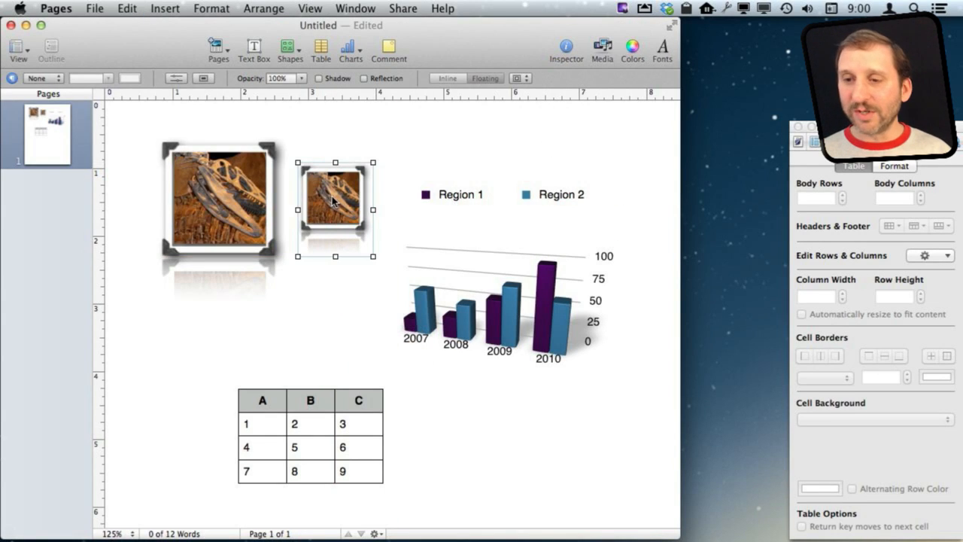
Delete the small pasted copy and select the 3D column chart
click(231, 217)
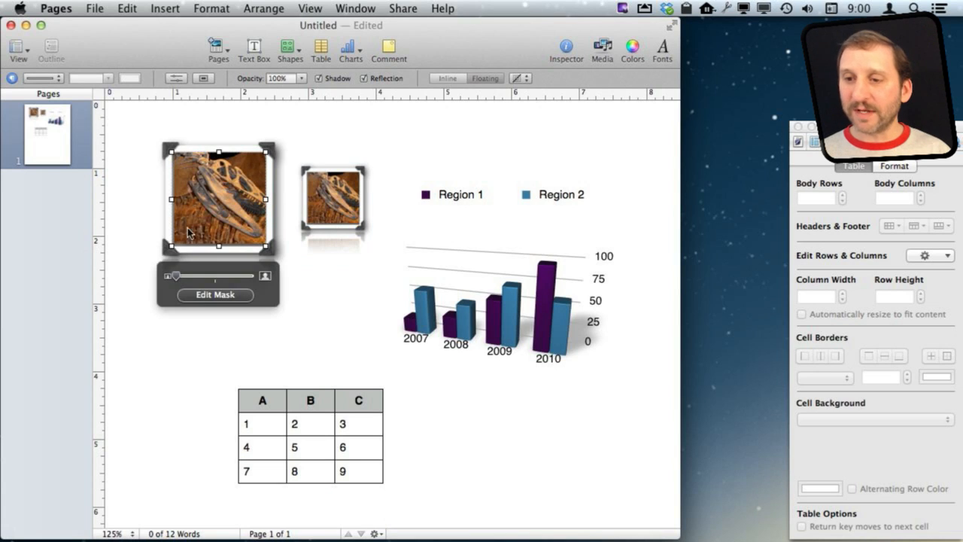
click(321, 191)
key(Delete)
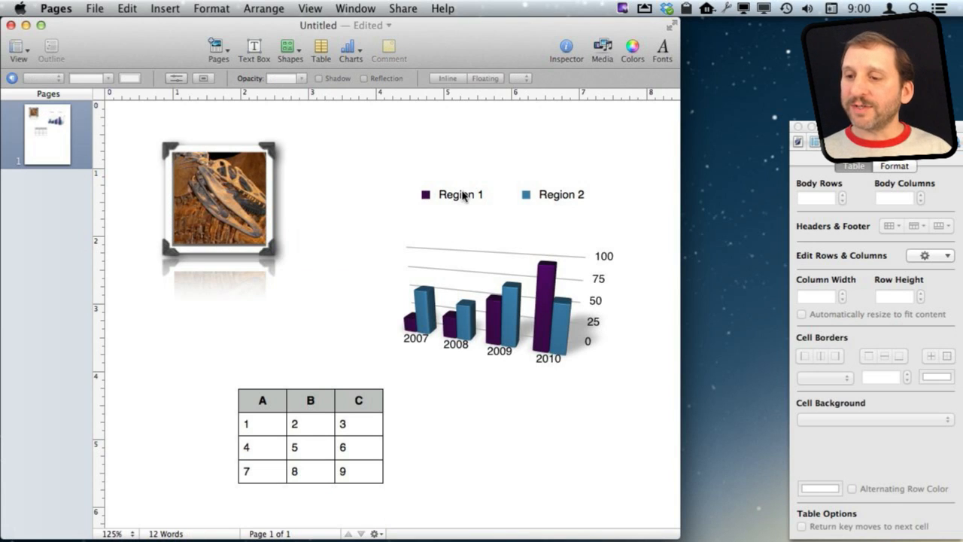
click(505, 310)
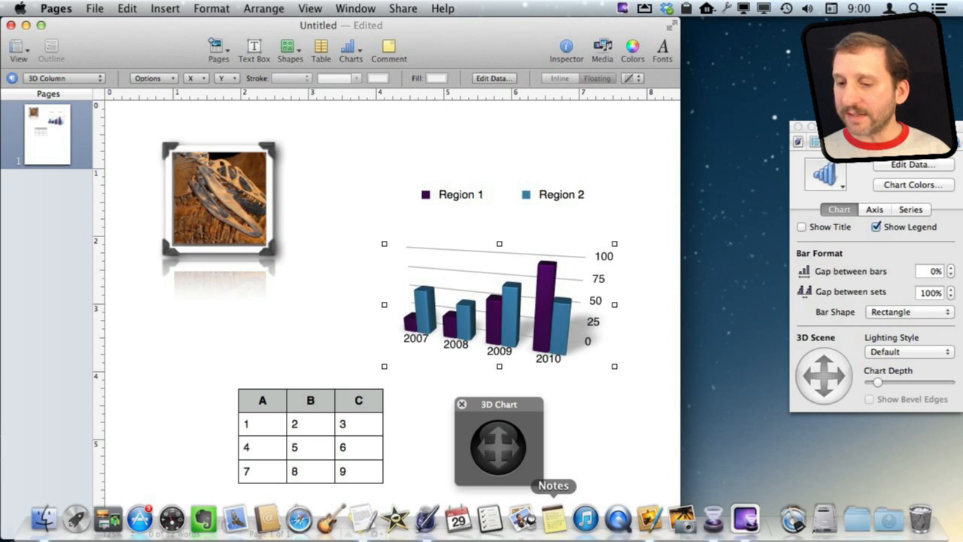
Paste the 3D column chart into TextEdit right after the dinosaur photo
click(370, 523)
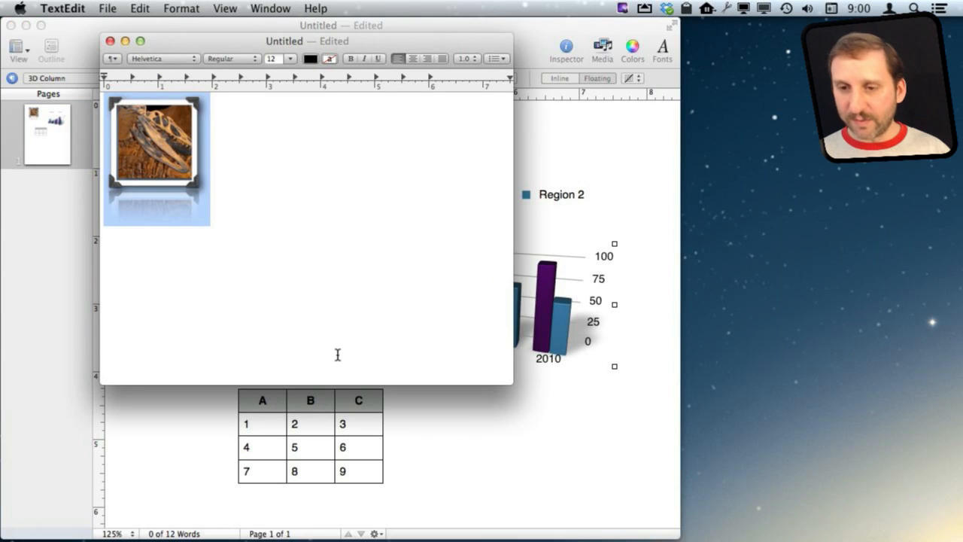
click(329, 307)
key(super+v)
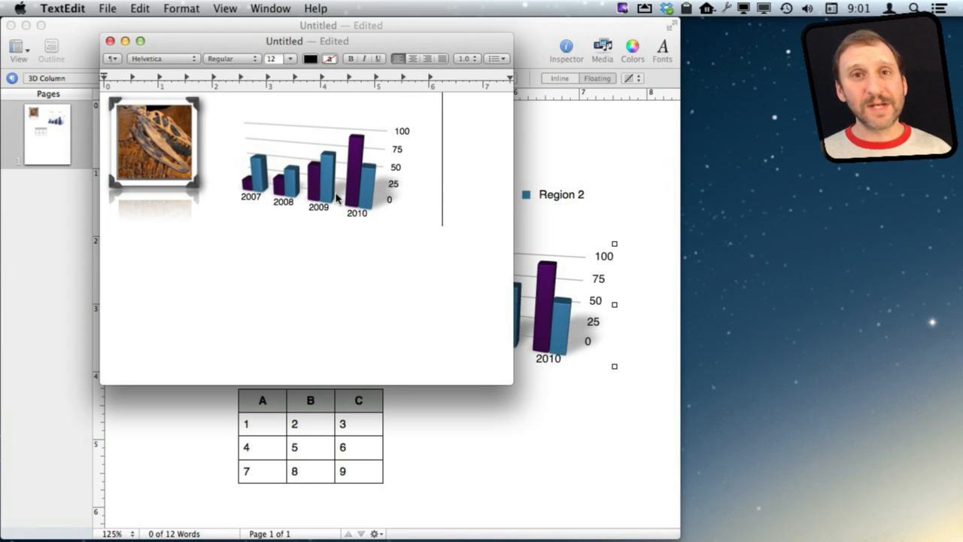
click(566, 140)
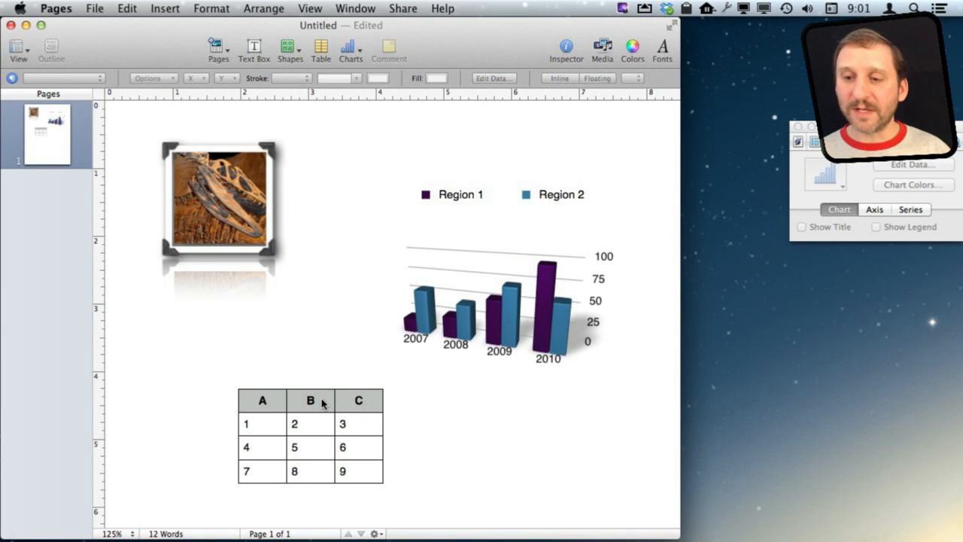
Paste the A–C number table from Pages into TextEdit below the chart and check its cells are editable
click(322, 404)
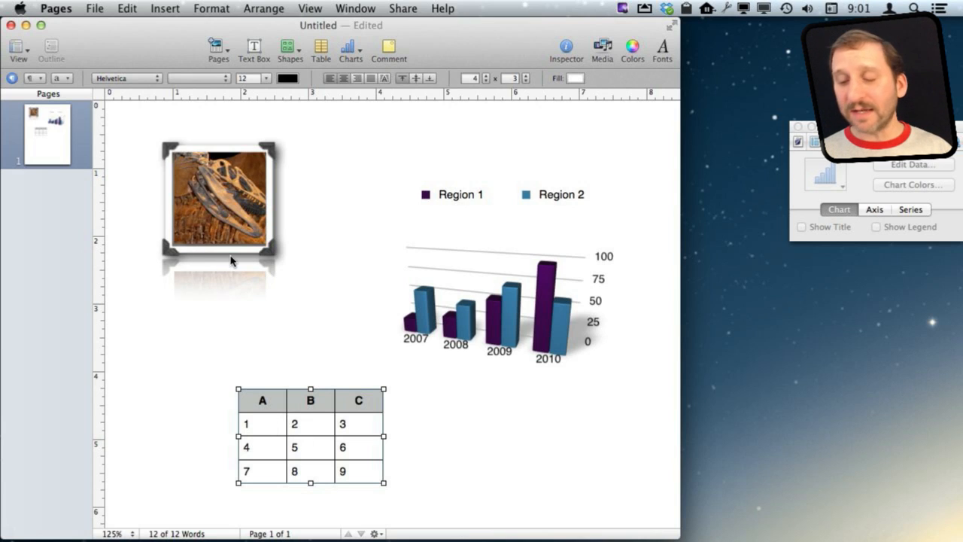
mouse_move(553, 530)
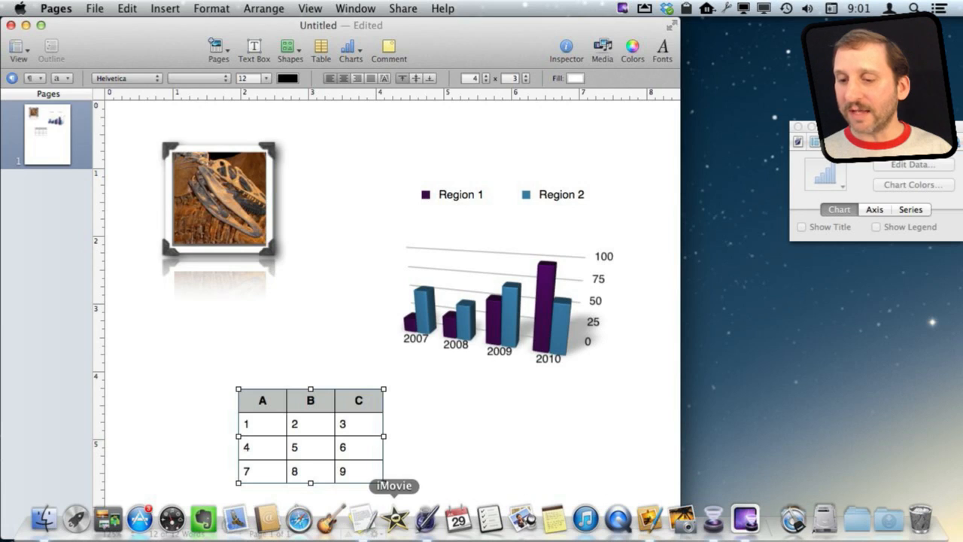
click(362, 519)
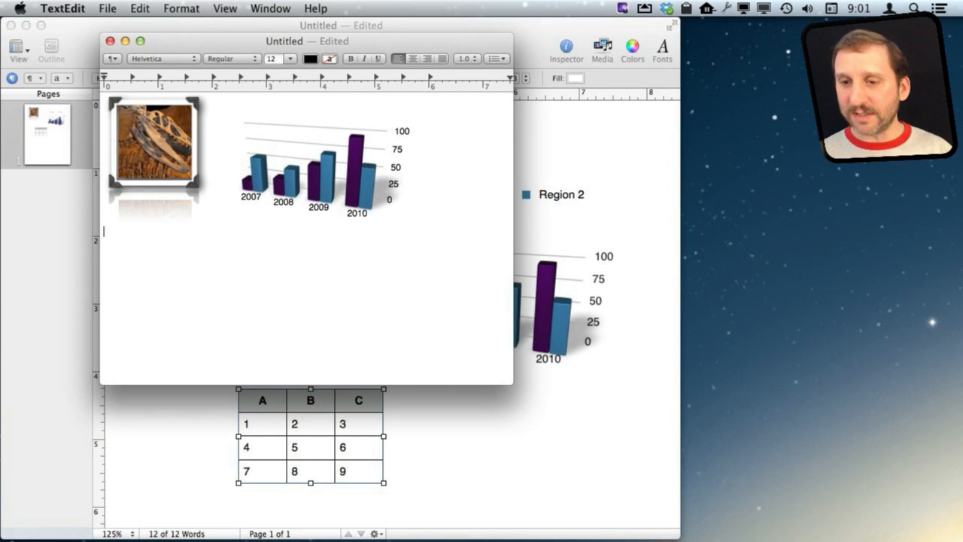
key(super+v)
click(155, 267)
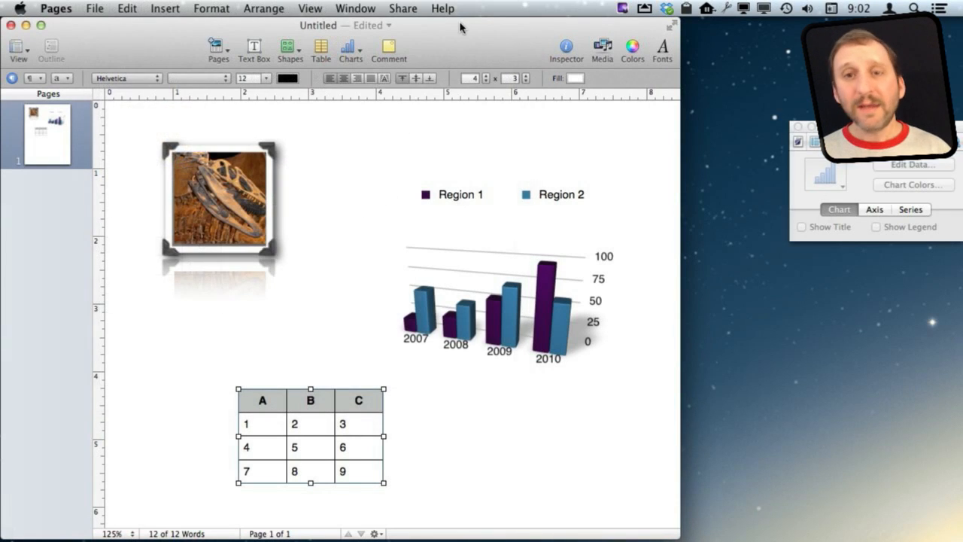
Paste the framed dinosaur photo onto Pixelmator's blank canvas, then undo the paste
click(157, 338)
click(179, 252)
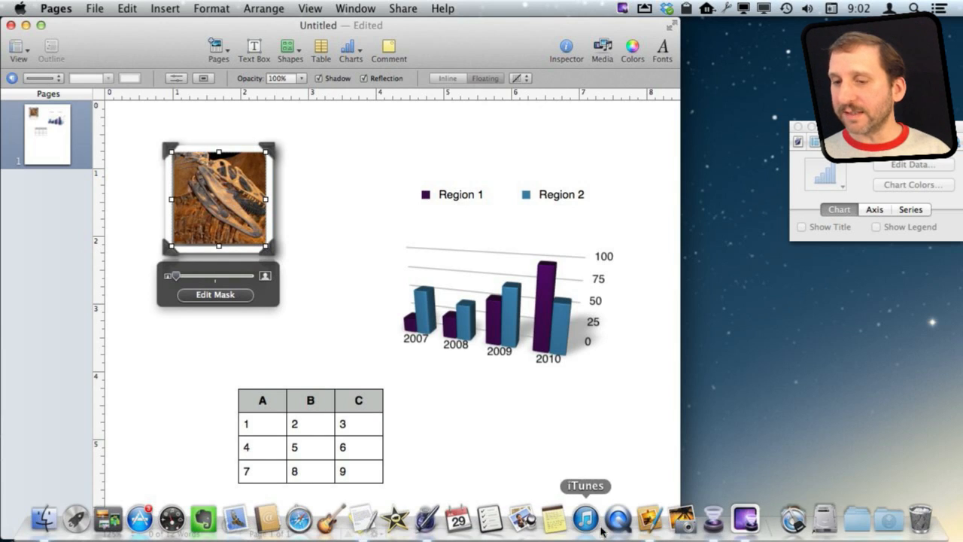
click(655, 519)
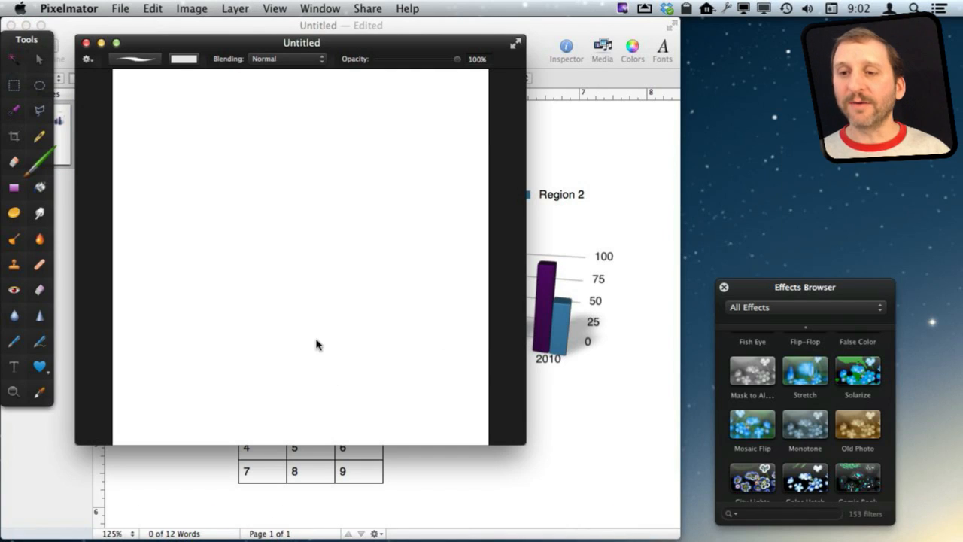
key(super+v)
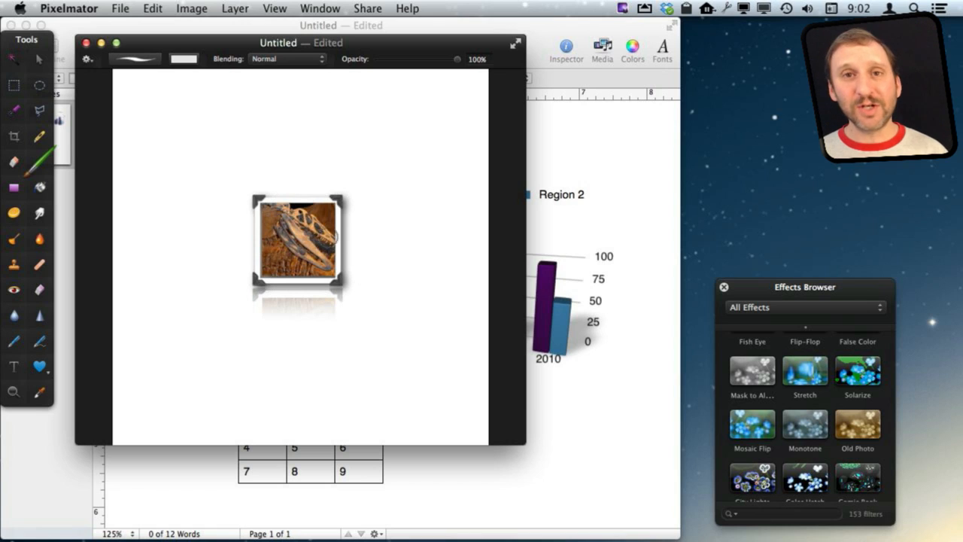
key(super+z)
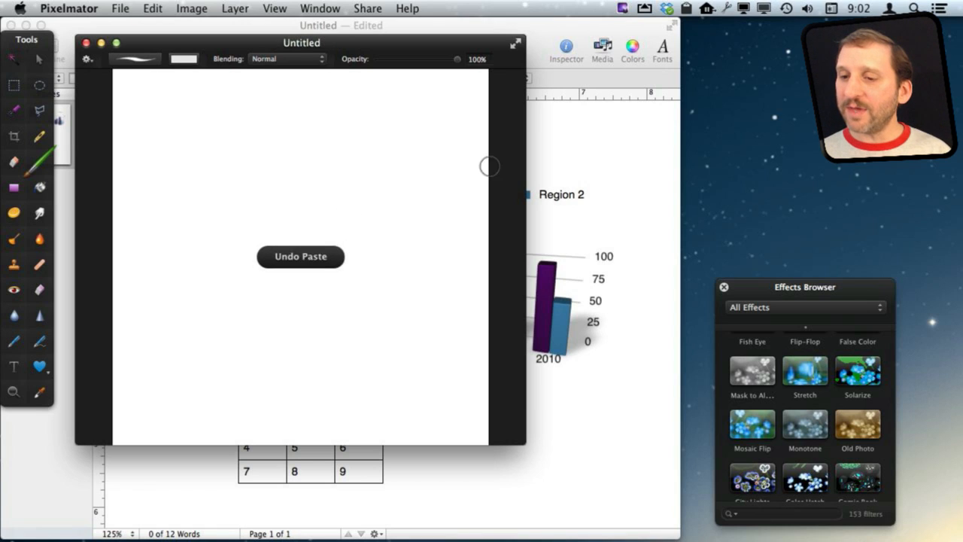
click(547, 301)
Copy the 3D column chart, paste it onto the Pixelmator canvas, then undo it
key(super+c)
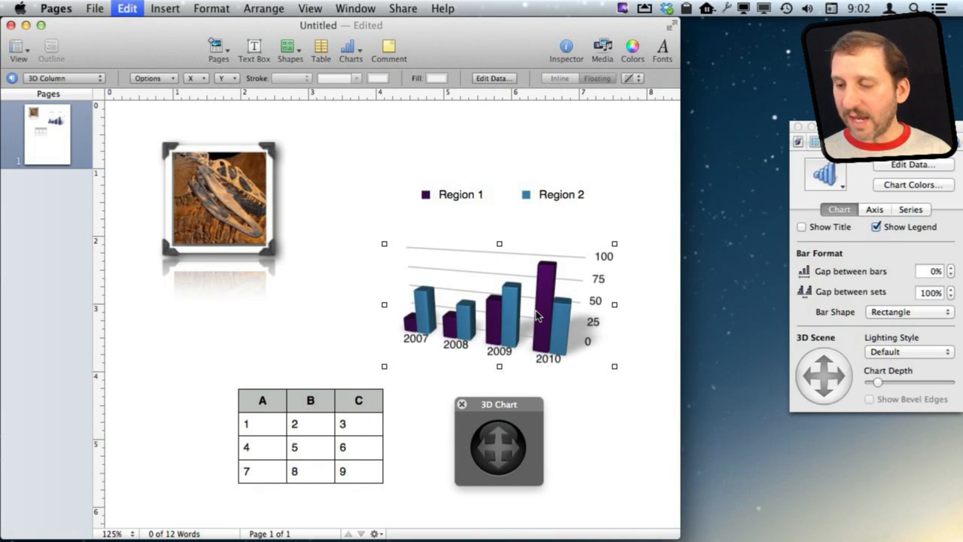
click(650, 518)
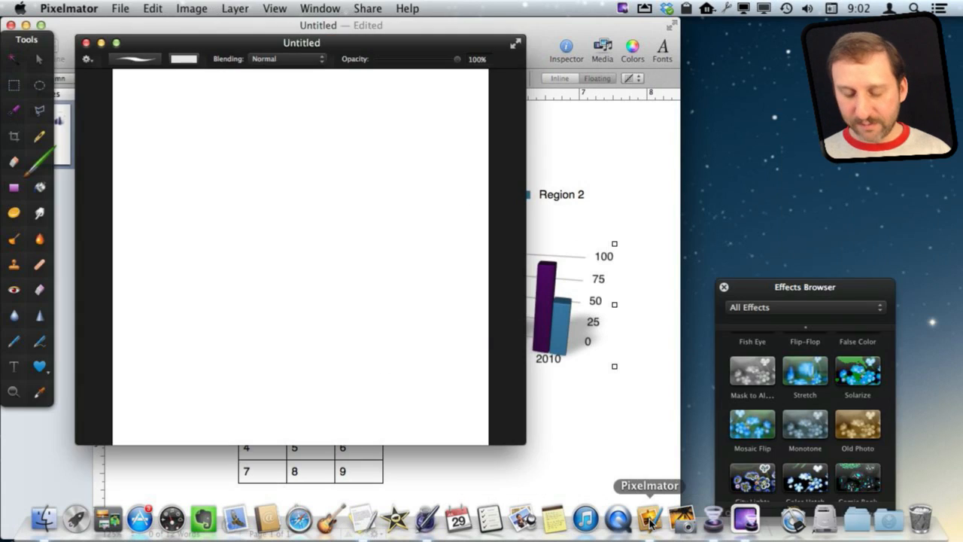
key(super+v)
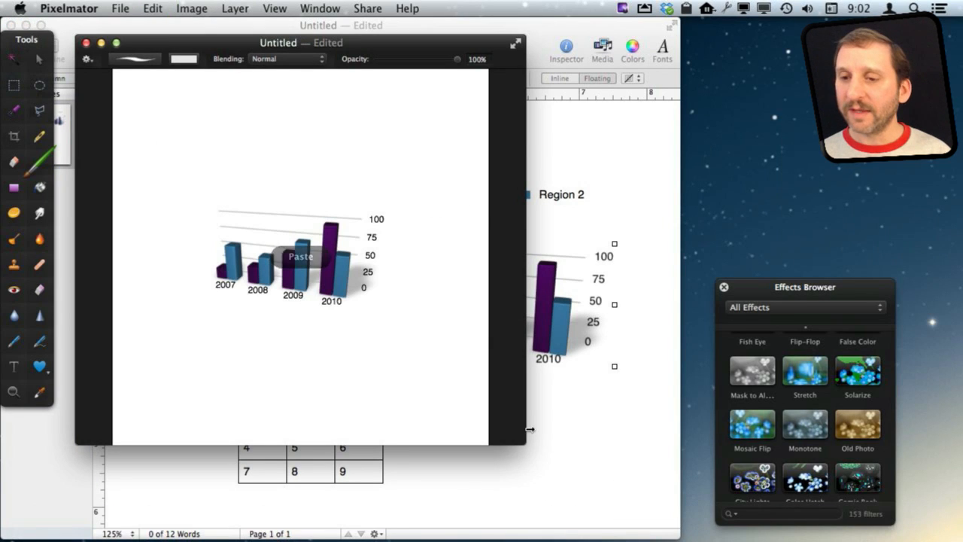
key(super+z)
Select the number table in Pages and paste it onto the Pixelmator canvas with the Move tool
click(585, 153)
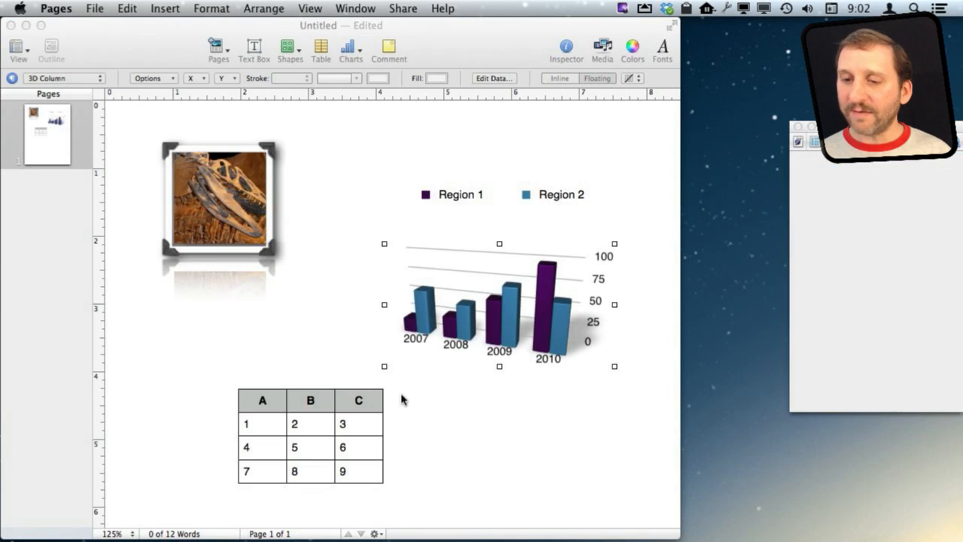
click(318, 410)
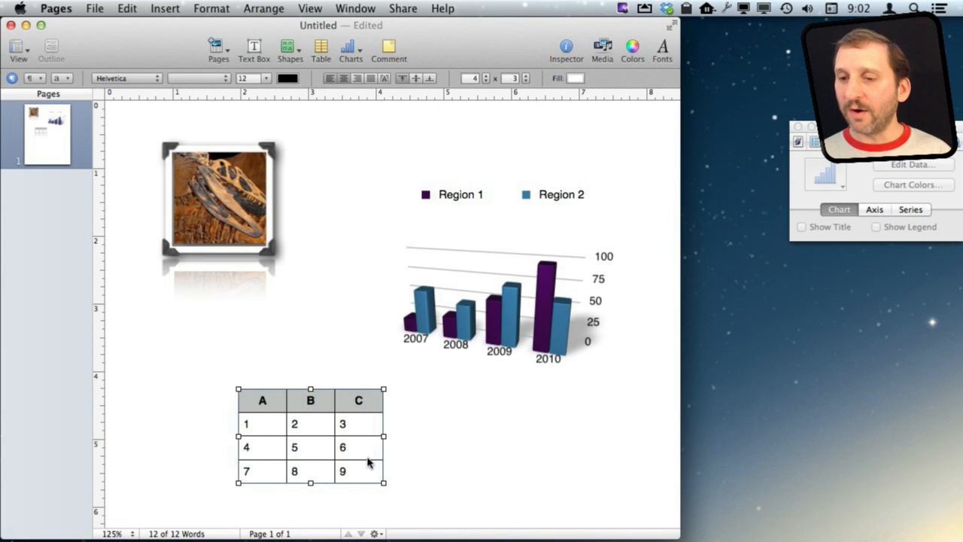
key(super+Tab)
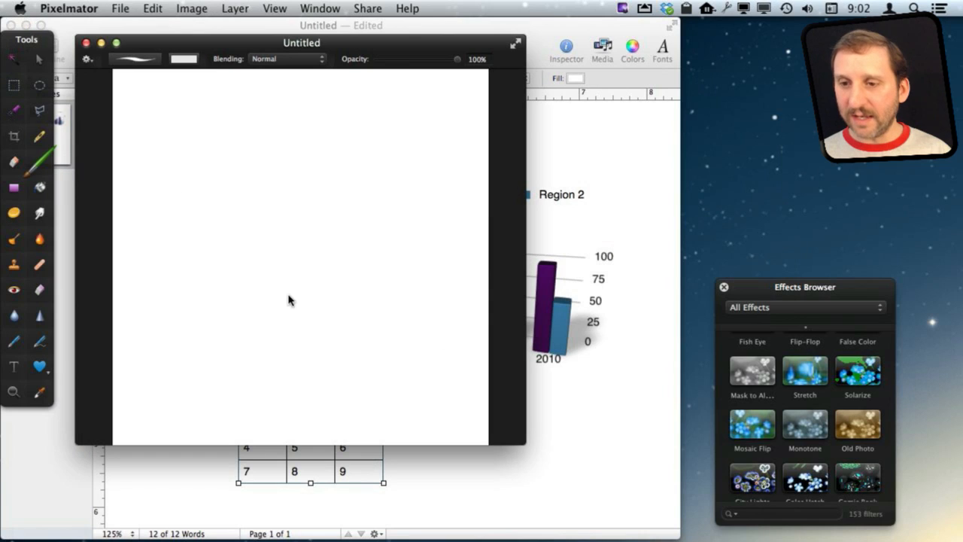
key(super+v)
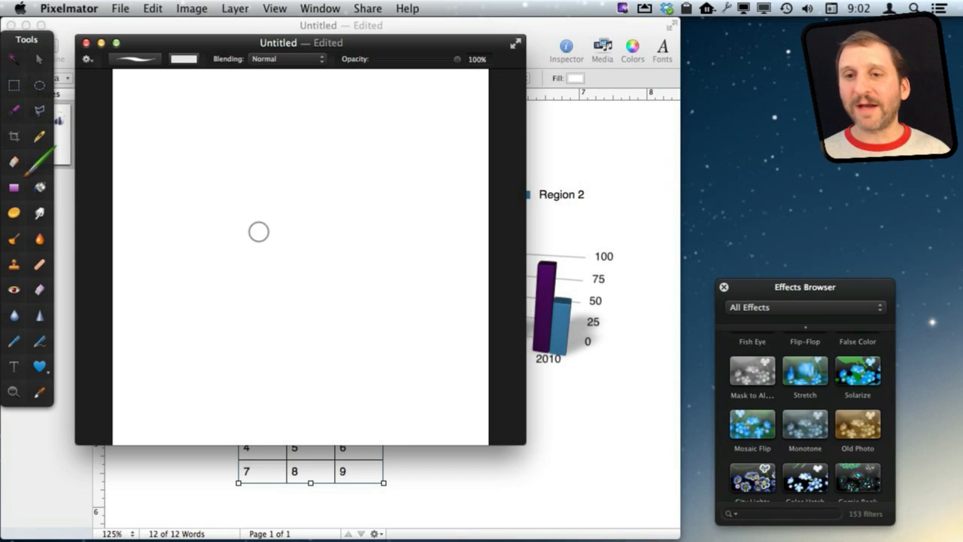
key(v)
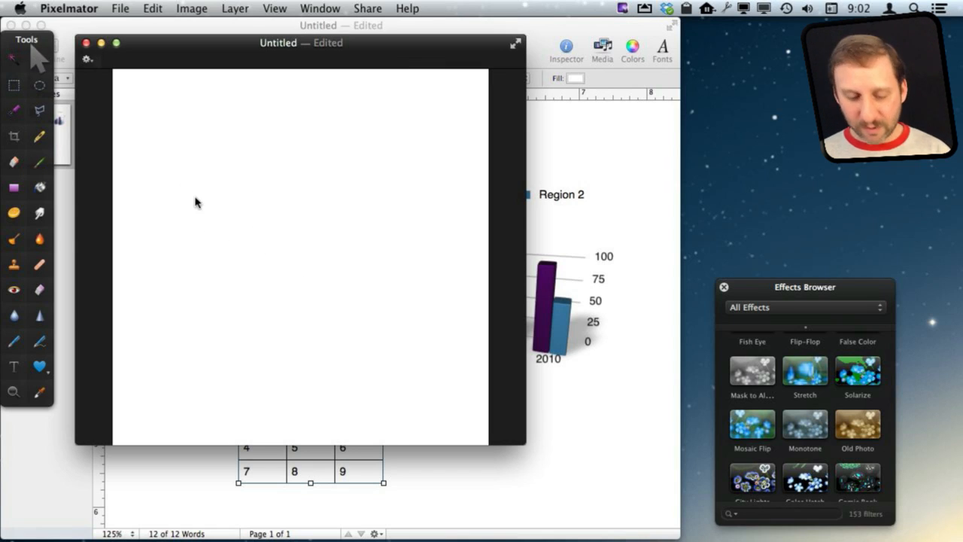
key(super+v)
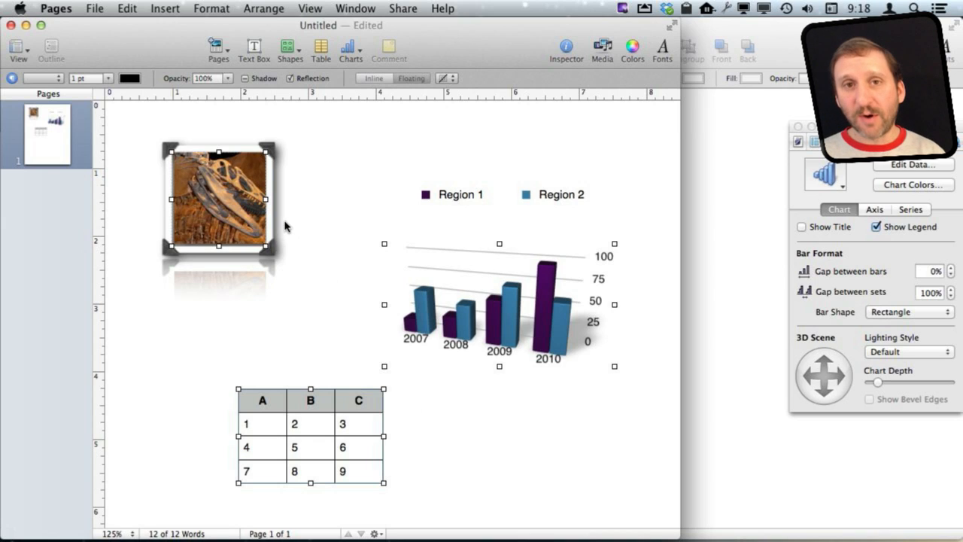
Copy the selected photo, chart and table and bring up the blank Keynote presentation
key(super+c)
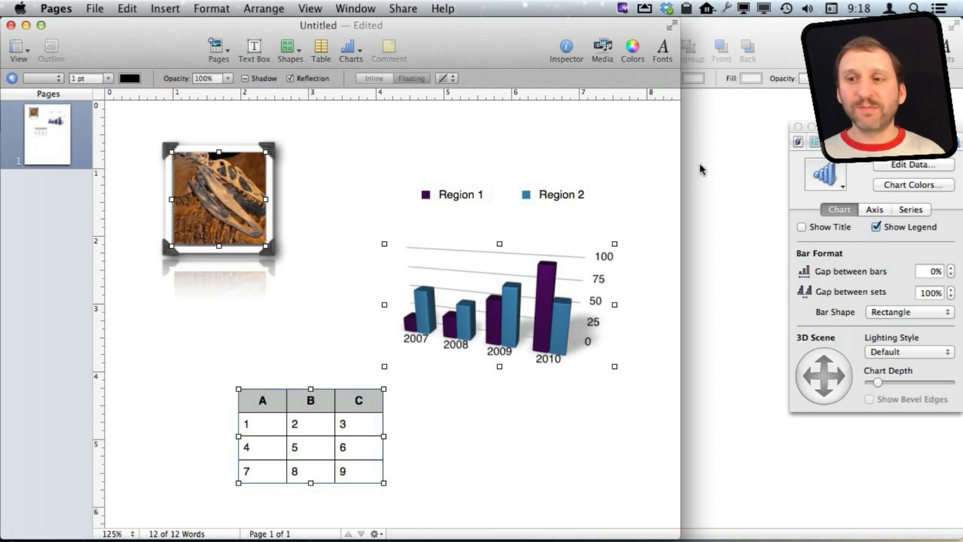
key(super+Tab)
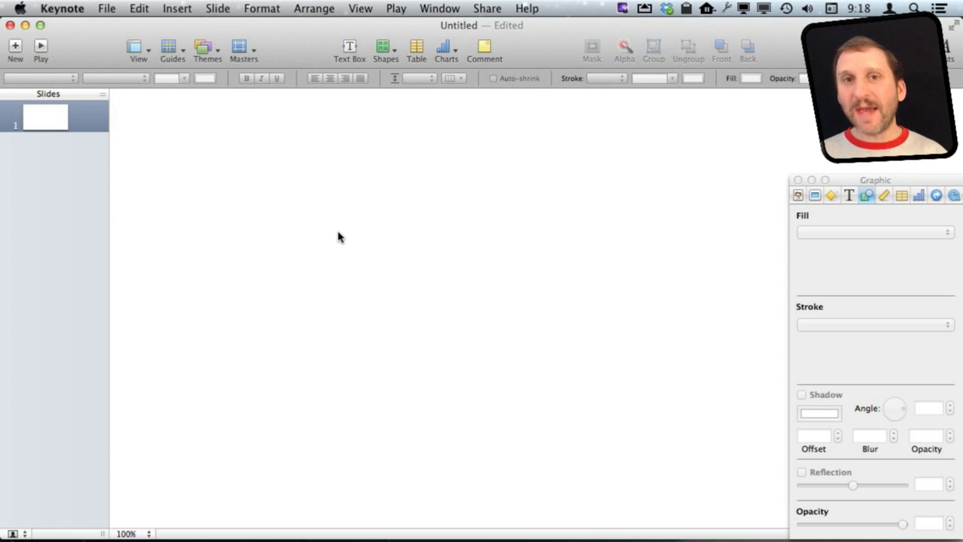
Paste the photo, chart and table onto the Keynote slide and centre them
key(super+v)
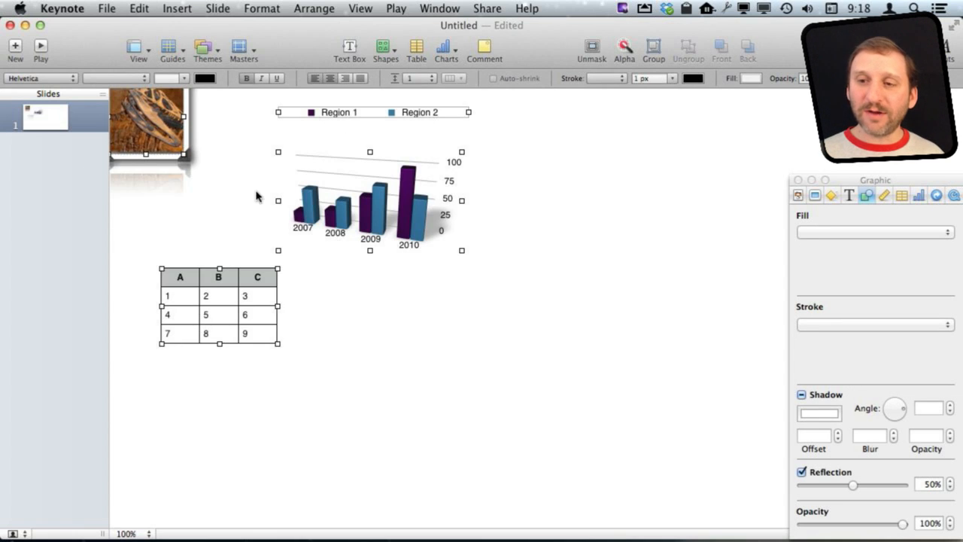
drag(162, 129, 270, 214)
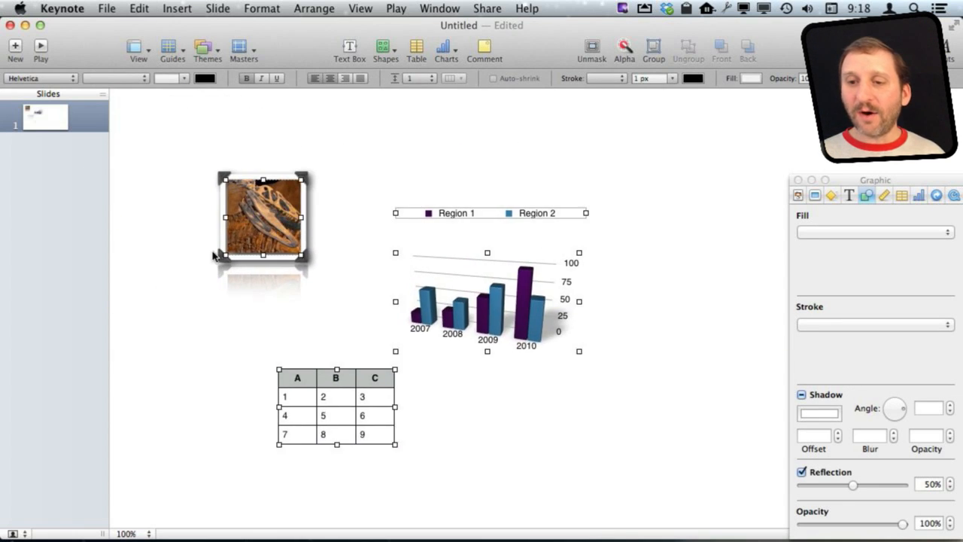
click(167, 250)
Enlarge the dinosaur photo's picture frame and turn off its reflection
click(228, 217)
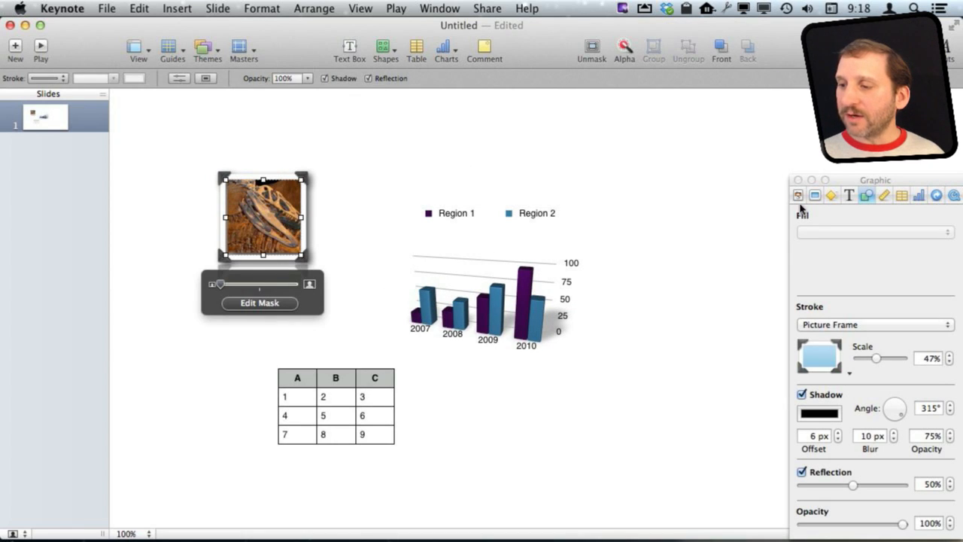
mouse_move(895, 361)
mouse_down()
mouse_move(884, 363)
mouse_move(896, 360)
mouse_up()
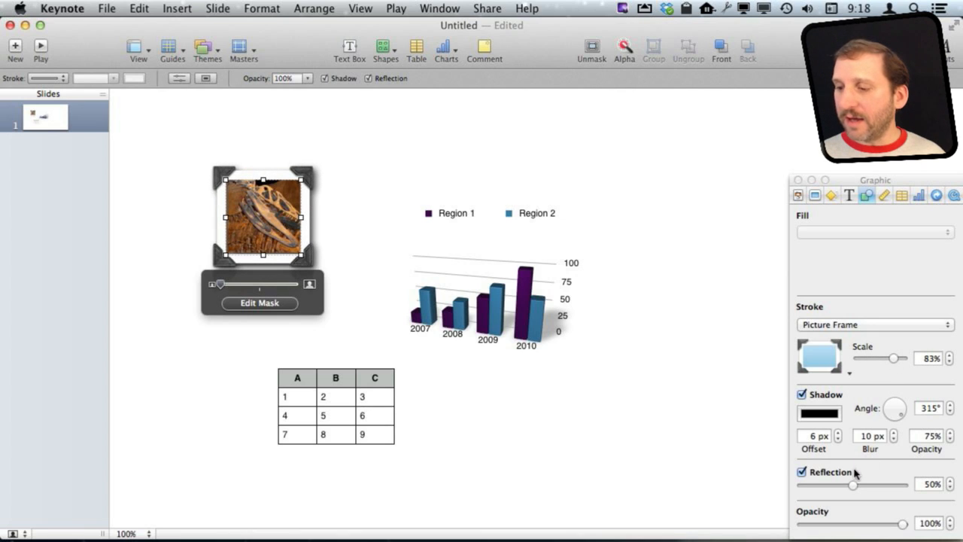
click(802, 472)
click(351, 218)
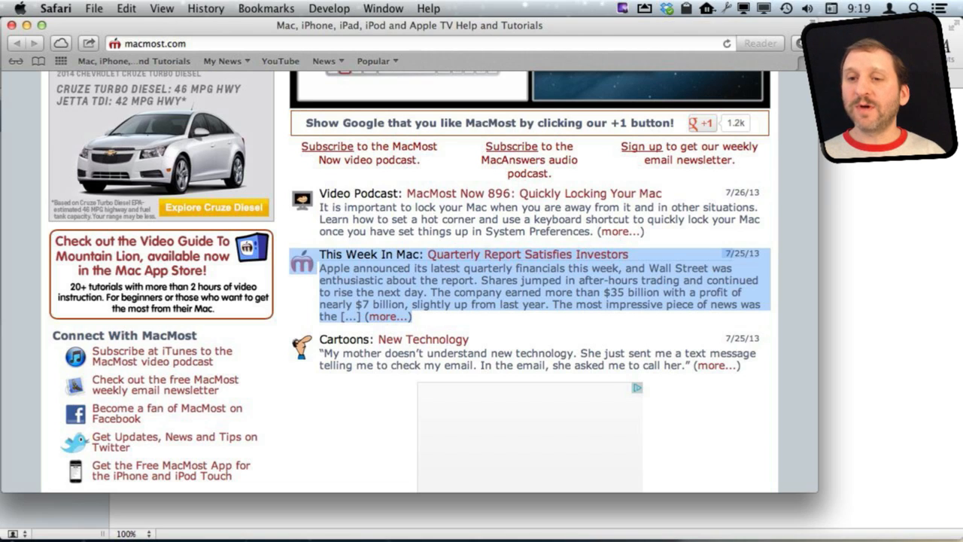
Paste the 'Quarterly Report Satisfies Investors' excerpt copied in Safari into the Pages page
click(127, 8)
click(149, 83)
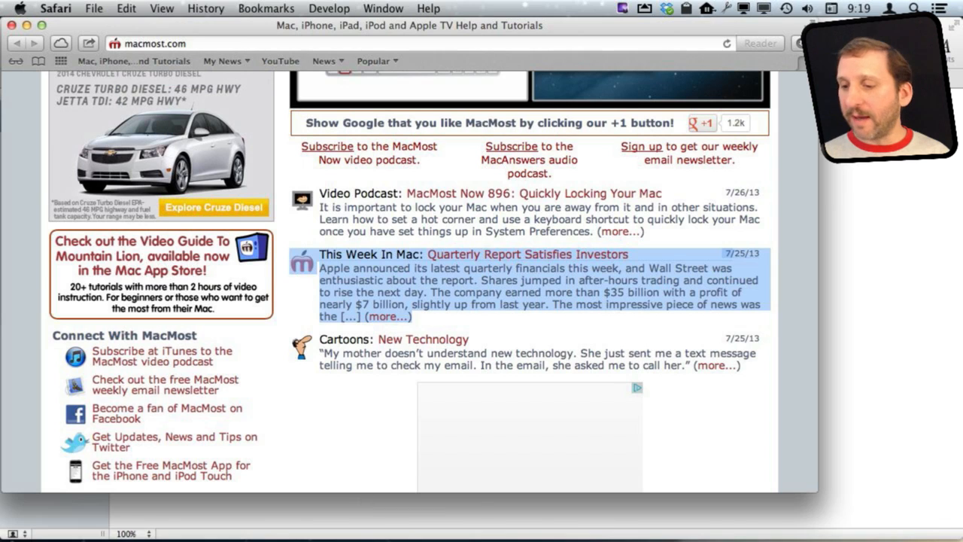
mouse_move(505, 528)
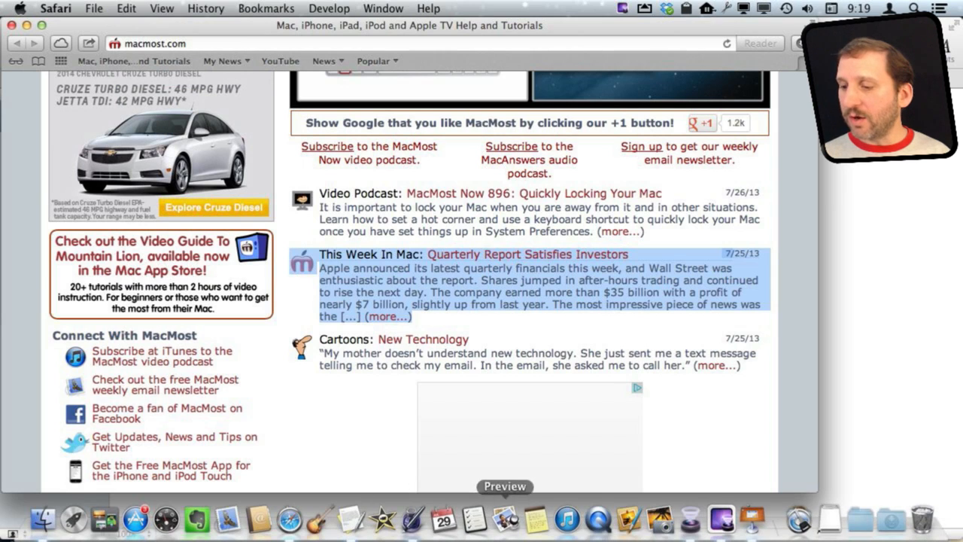
click(413, 524)
click(235, 342)
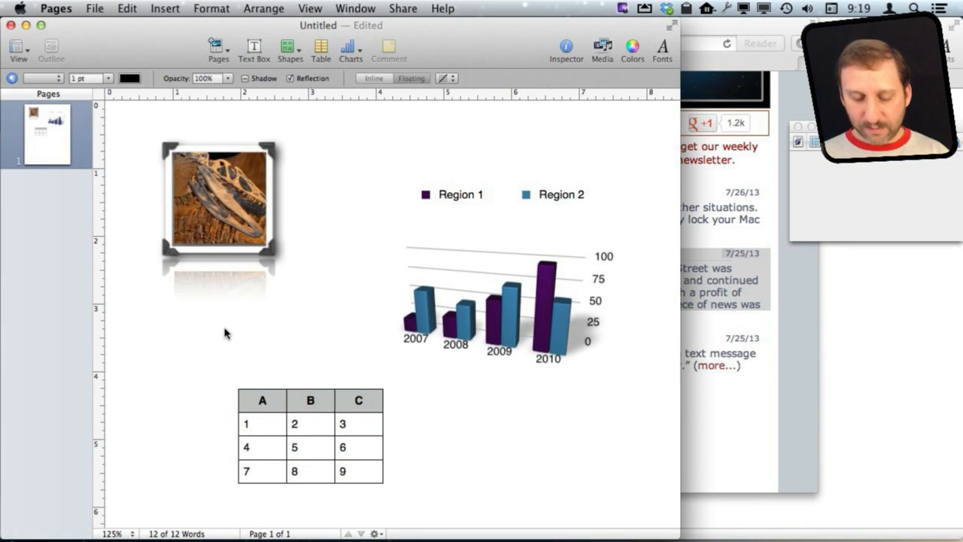
key(super+v)
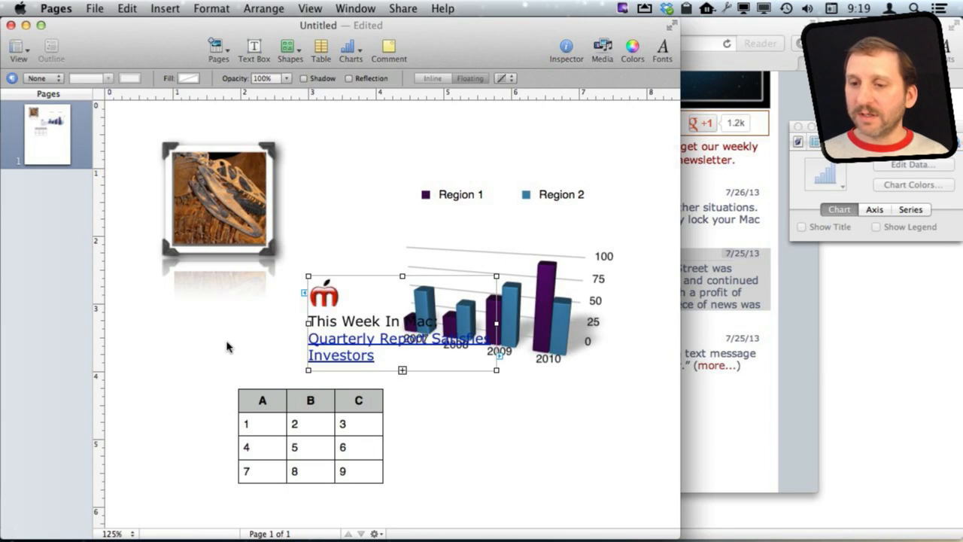
Move the excerpt up near the photo and widen and lengthen its box to show the full text
drag(341, 301, 333, 133)
drag(486, 158, 670, 158)
drag(483, 205, 472, 360)
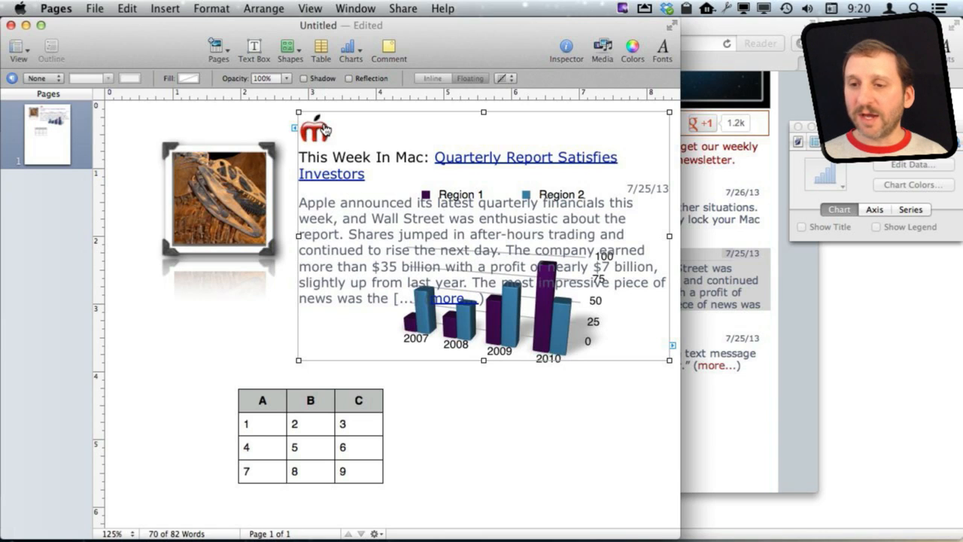
drag(298, 238, 181, 238)
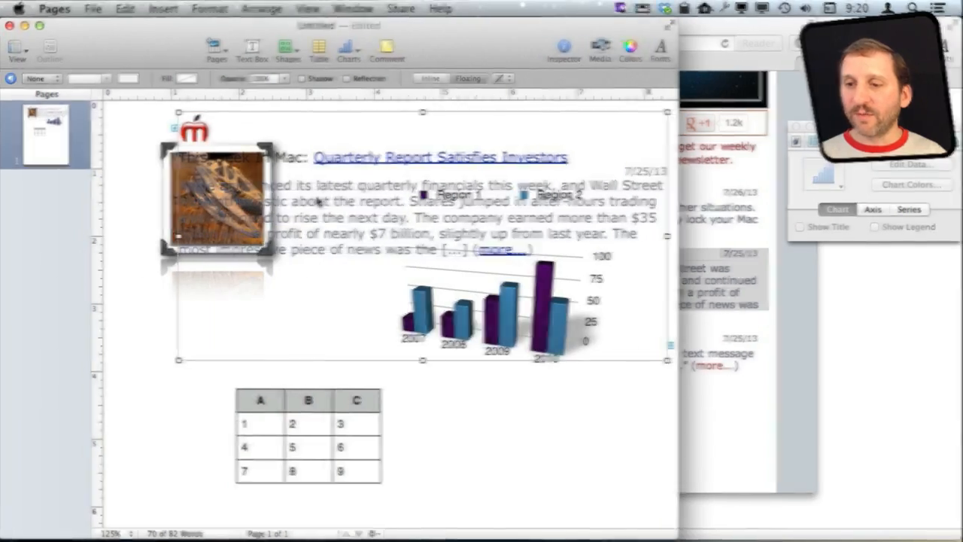